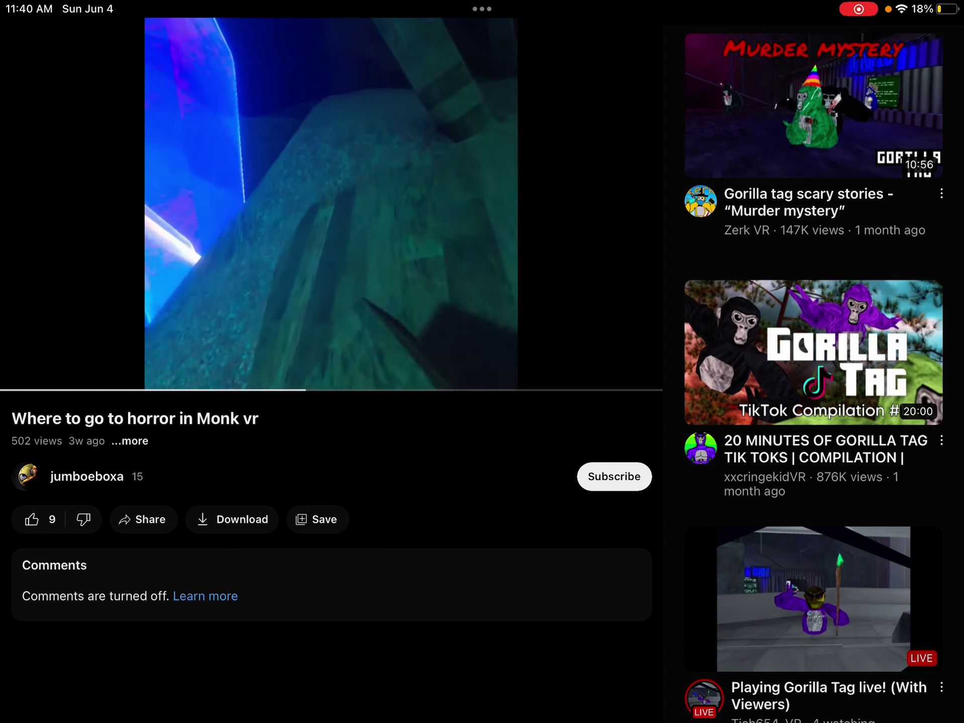
- Pause the horror video at 1:05, resume it, then pause again at 2:12 of 2:16
left_click(332, 204)
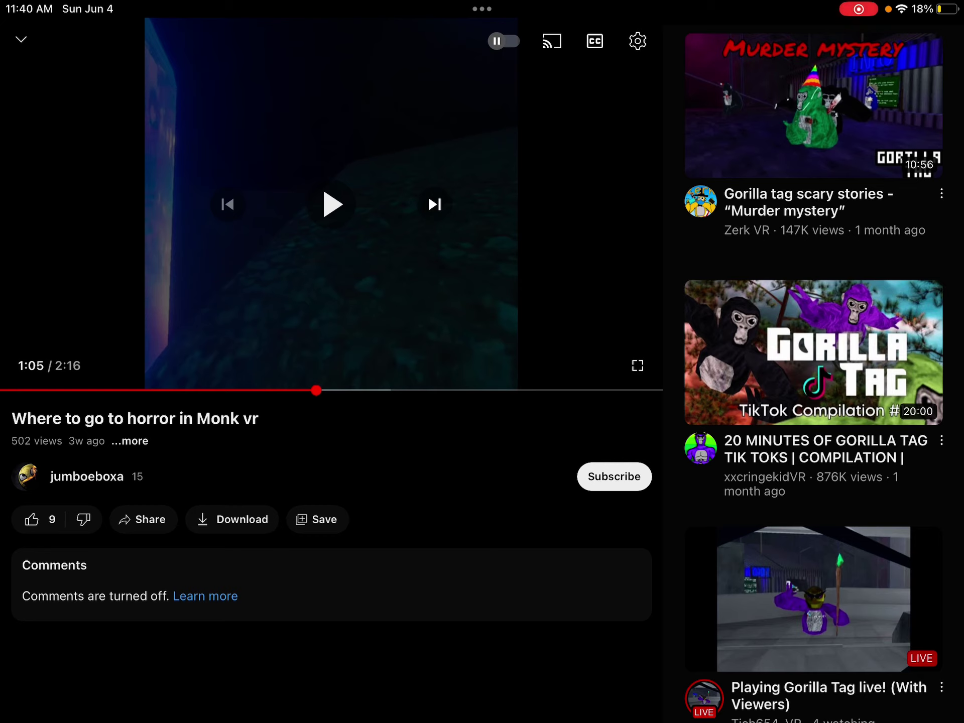
left_click(332, 204)
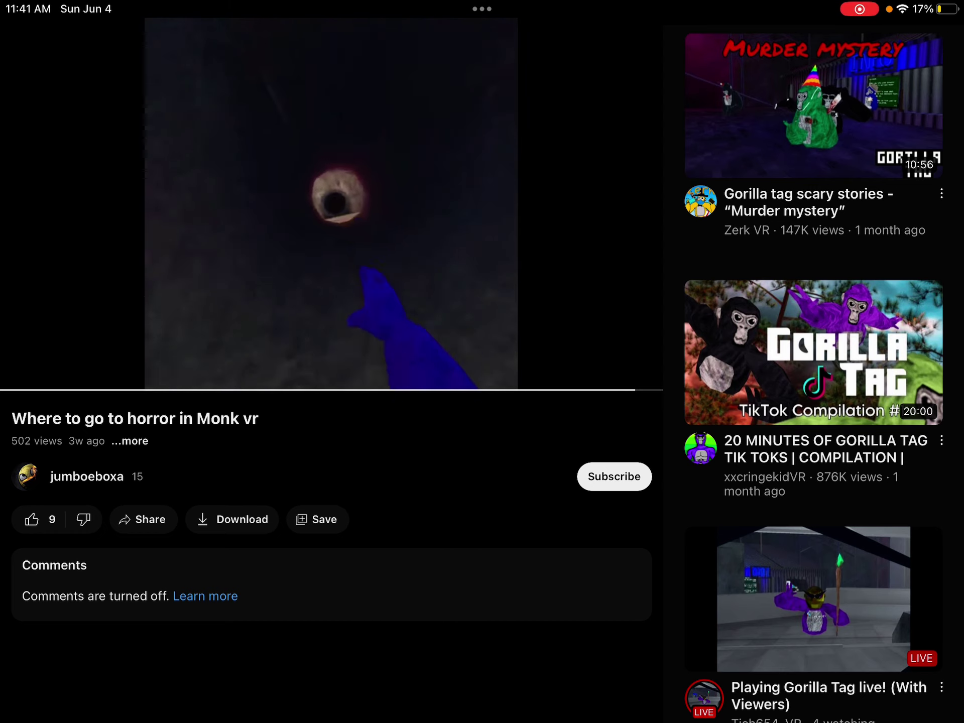
left_click(332, 204)
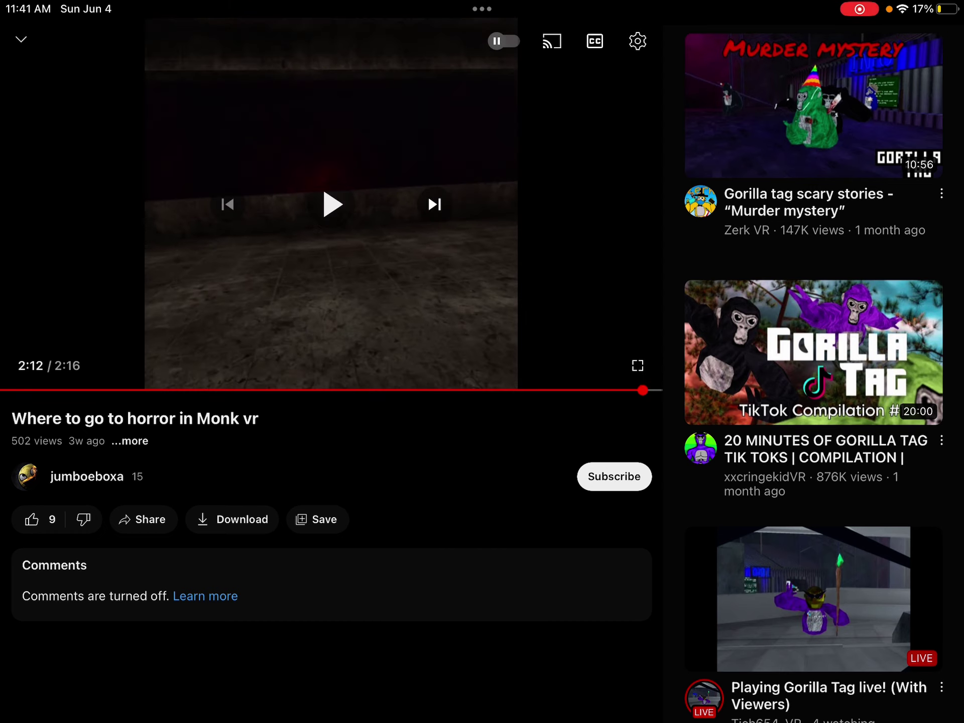